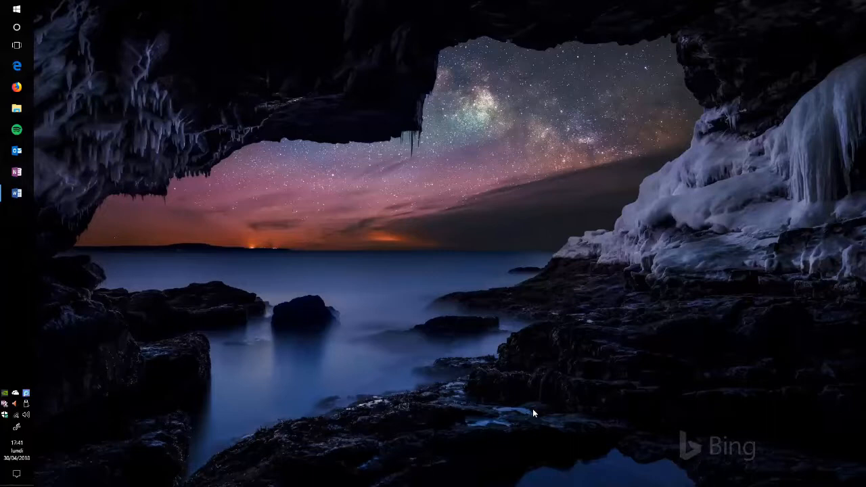
- Switch to Document.docx in Word and enter "Texte" on the blank first page
left_click(16, 193)
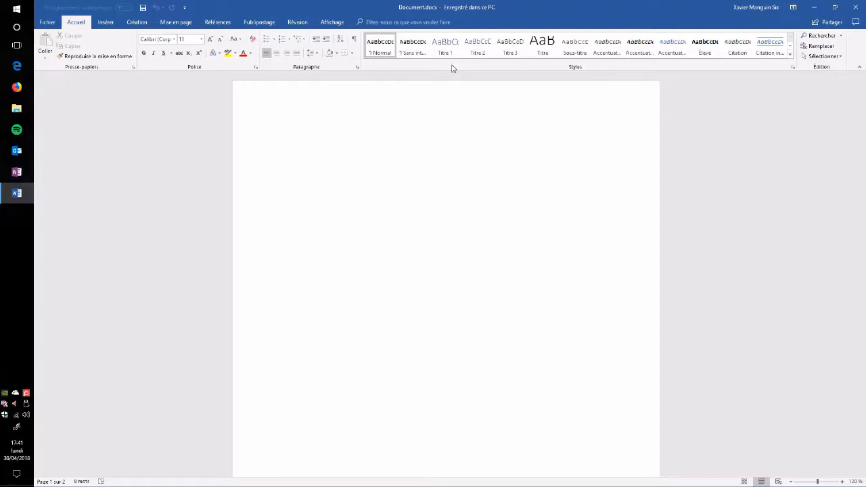
type("Texte")
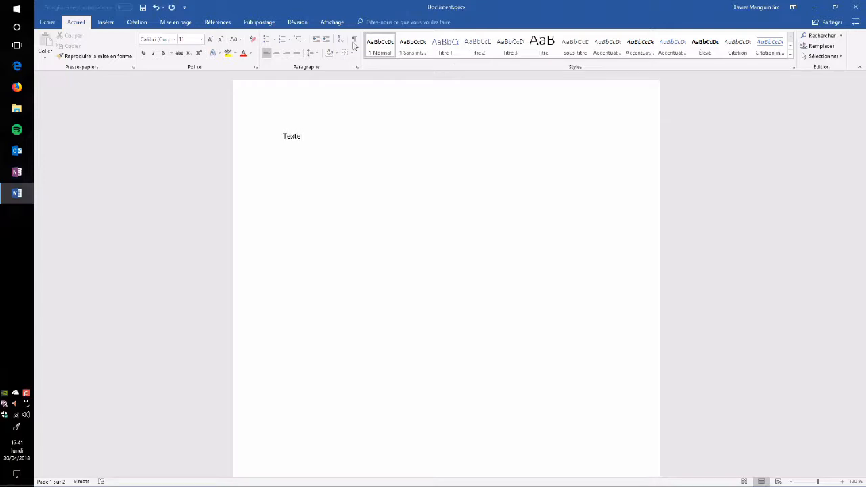
- Try several built-in gallery styles on the word "Texte", including a blue accent style, and finish by applying Normal
left_click_drag(352, 139, 283, 138)
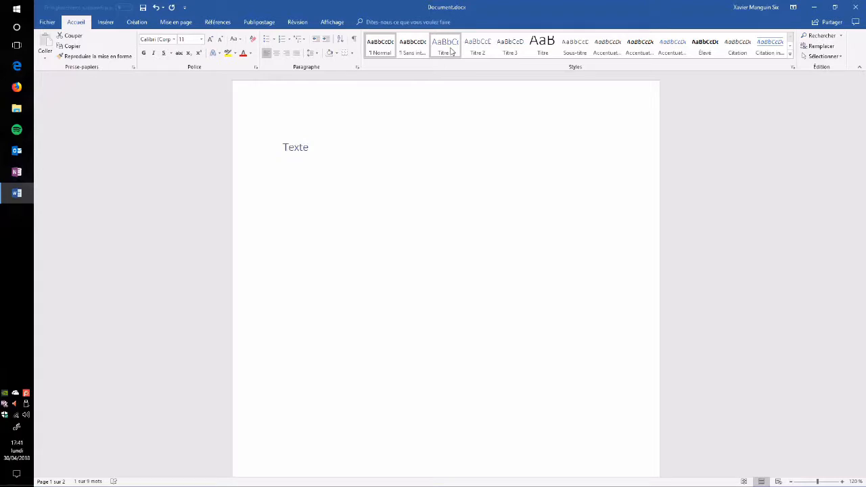
left_click(477, 46)
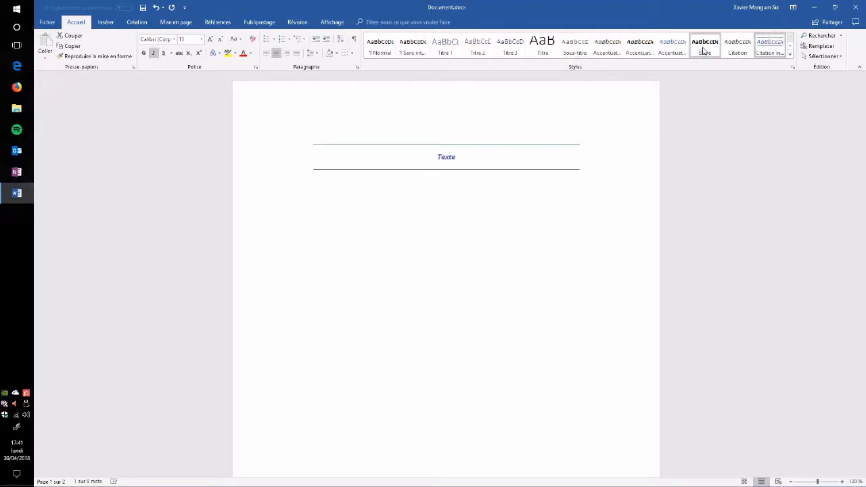
left_click(677, 49)
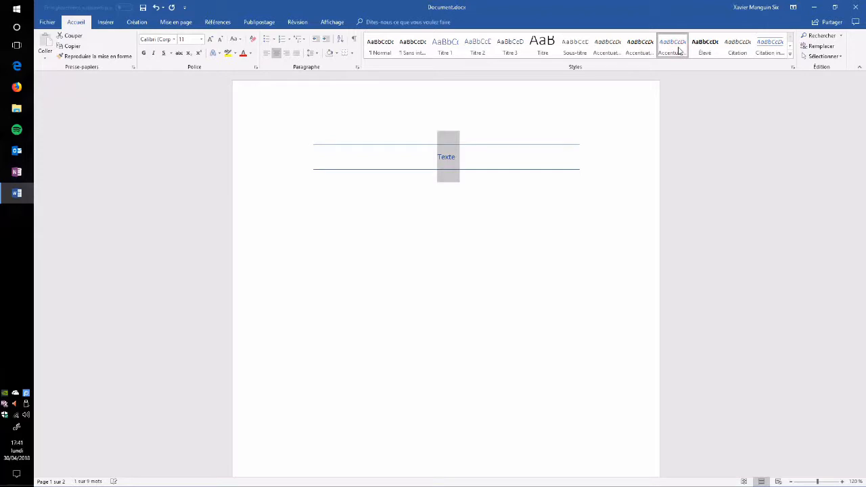
left_click(372, 49)
left_click(347, 143)
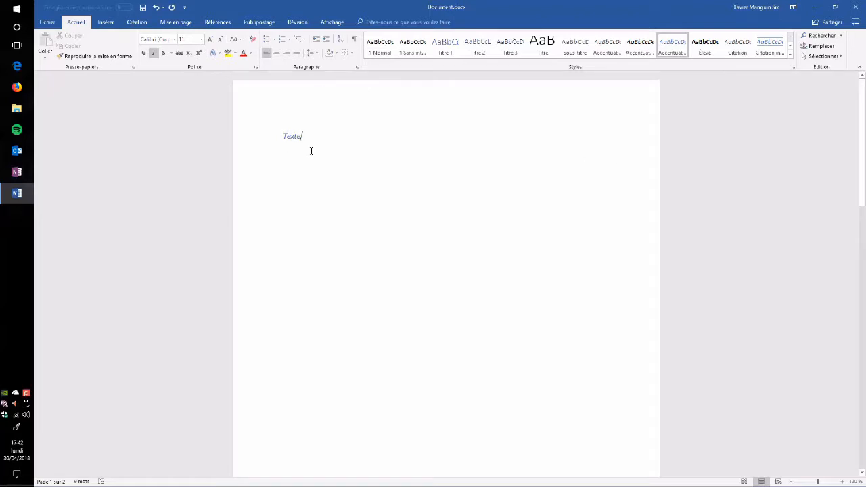
- Examine the font formatting and paragraph spacing of the Partie, Titre and Sous-titre lines on the second page
scroll(311, 151, "down", 10)
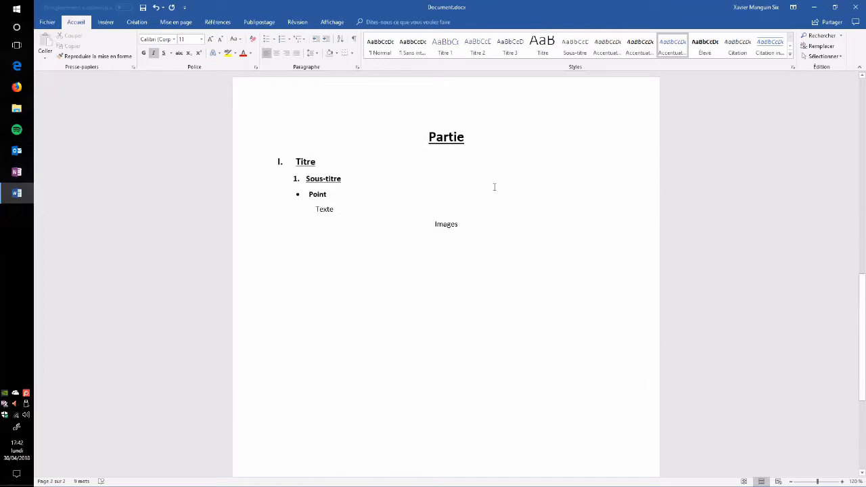
scroll(494, 188, "up", 1)
scroll(490, 189, "down", 1)
left_click(448, 138)
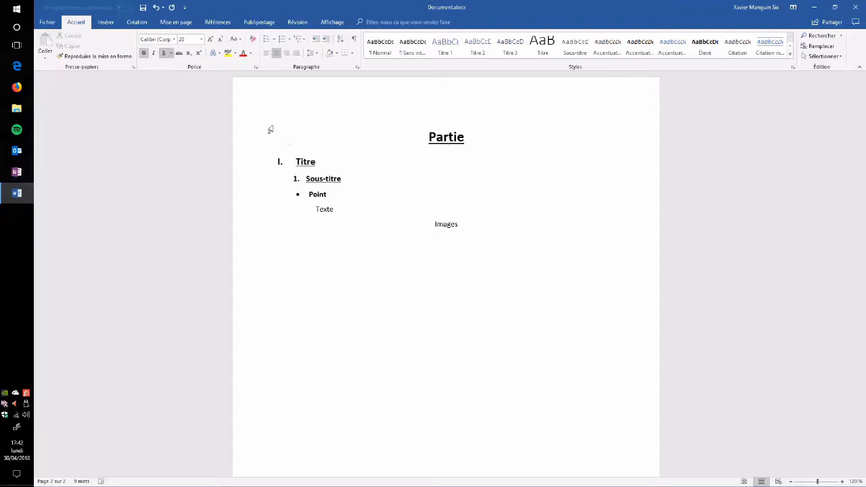
left_click(317, 162)
left_click(343, 182)
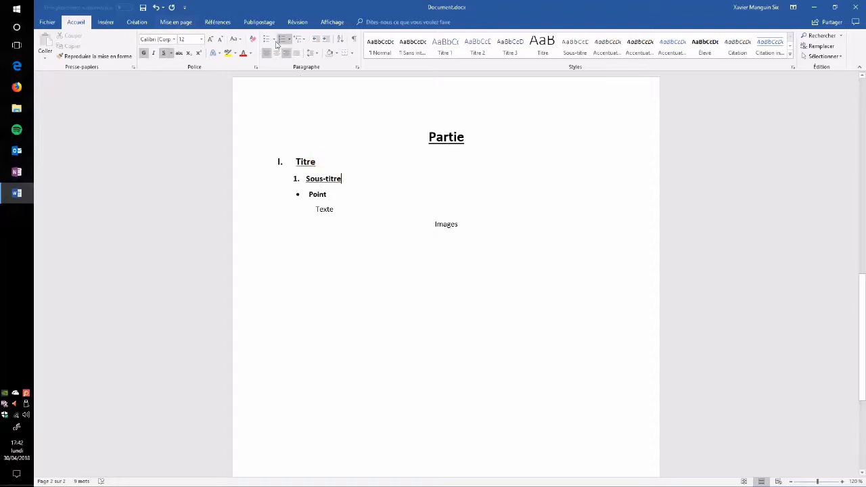
left_click(186, 23)
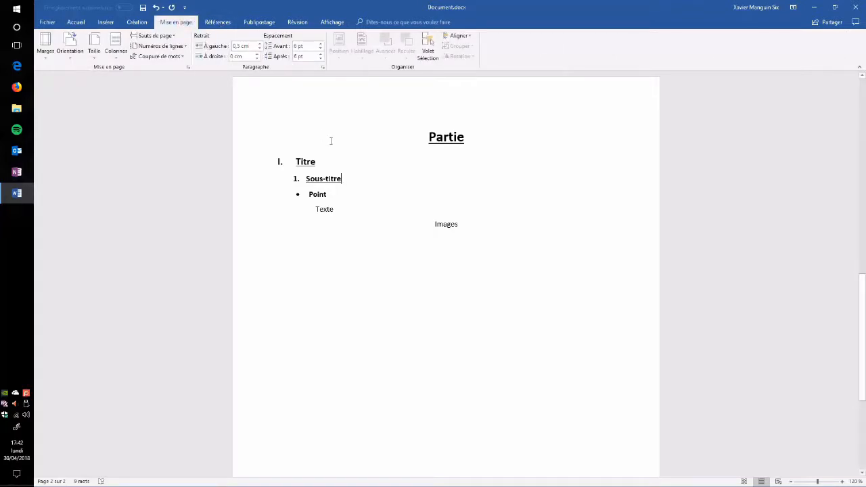
left_click(335, 169)
left_click(452, 147)
- Create a new style named 00_Partie from the formatting of the "Partie" heading
left_click(76, 22)
left_click_drag(540, 151, 425, 135)
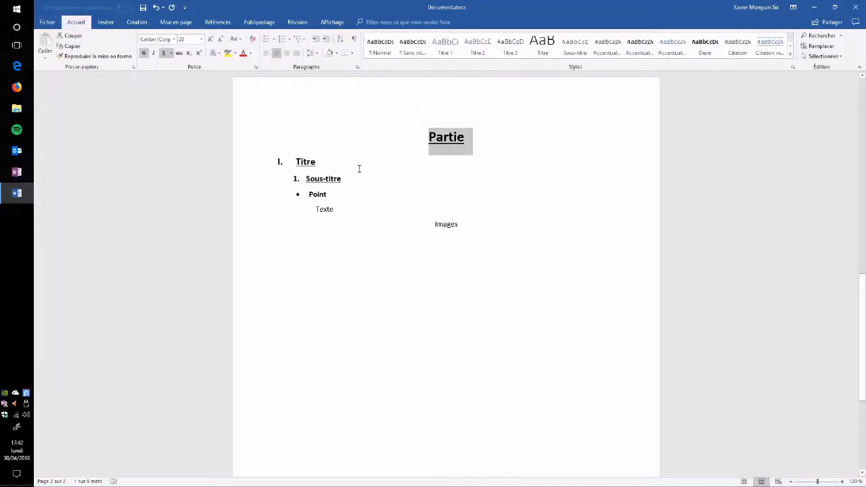
left_click(792, 57)
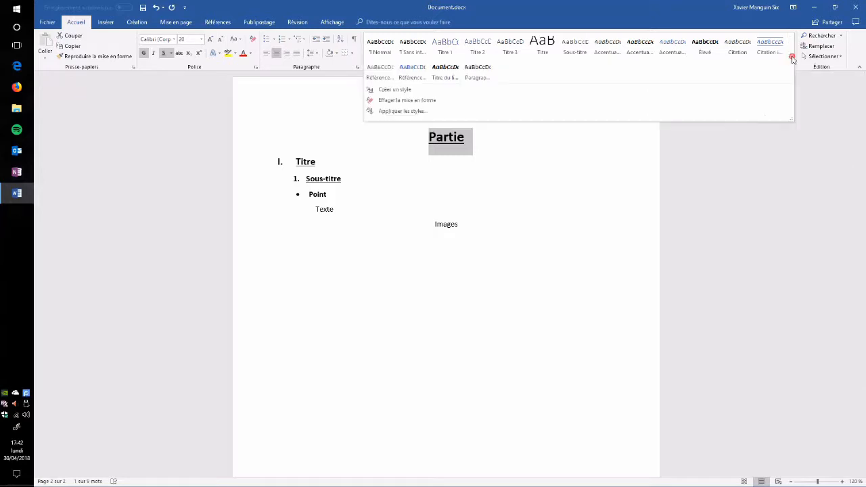
left_click(557, 93)
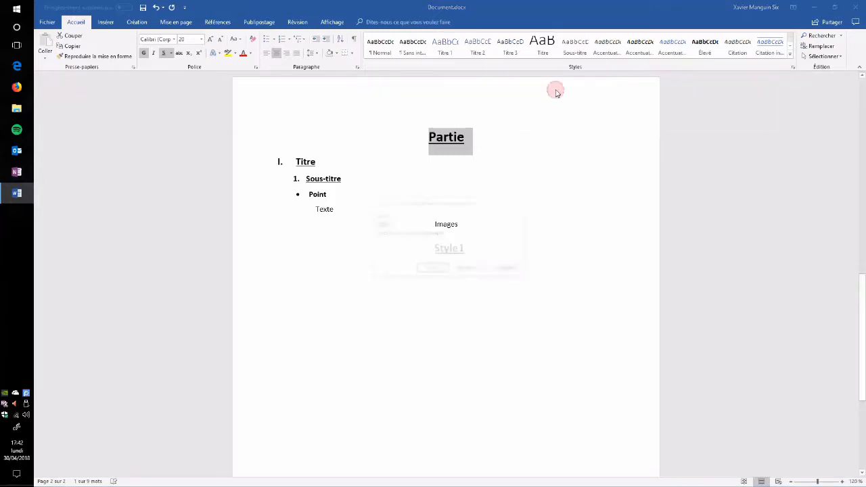
type("a")
type("_Partie")
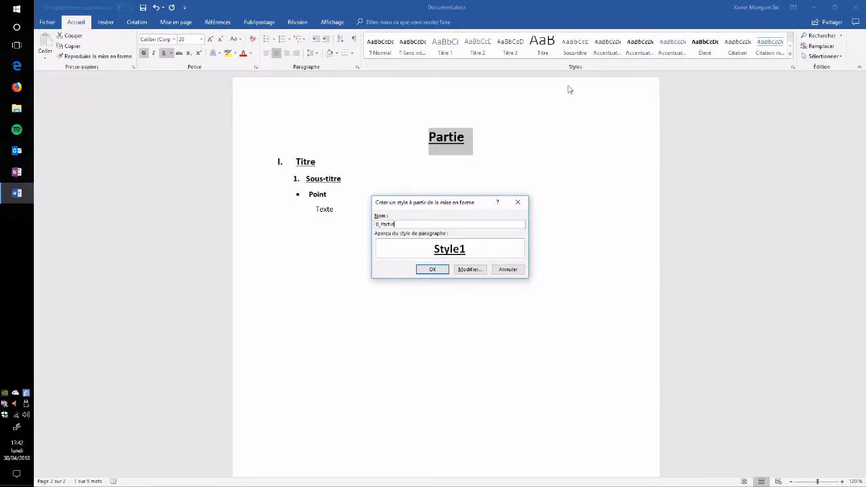
left_click(432, 270)
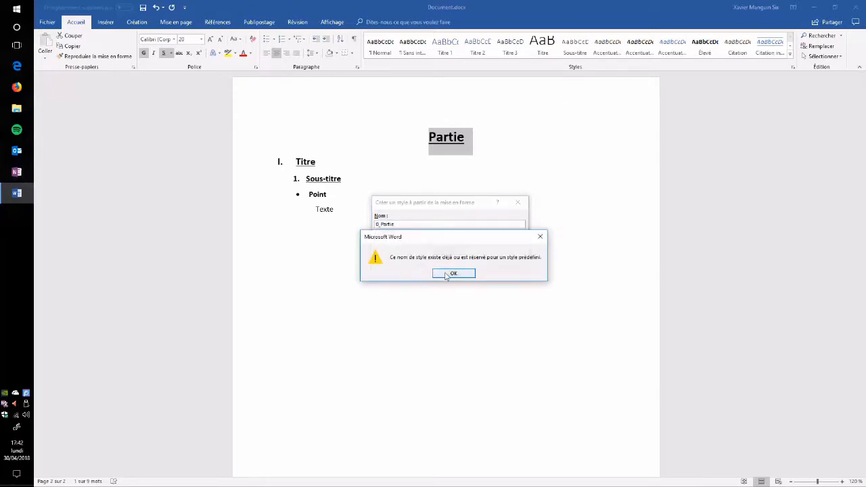
left_click(450, 273)
type("0")
left_click(432, 269)
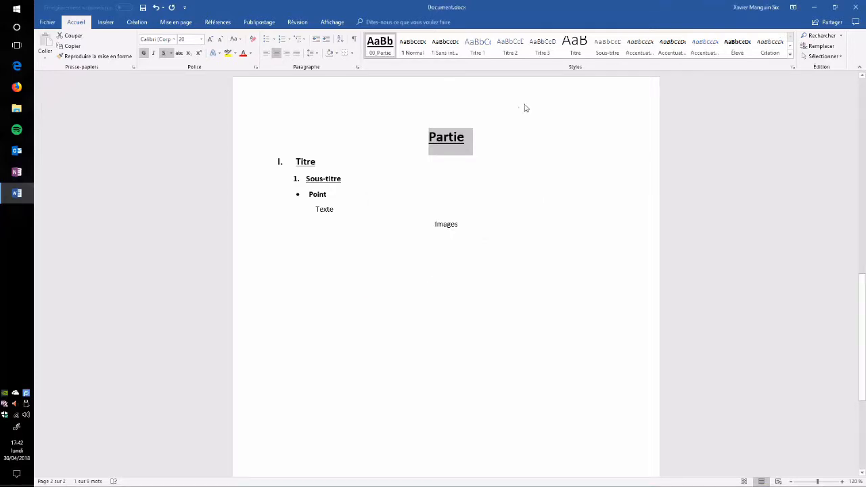
left_click(527, 148)
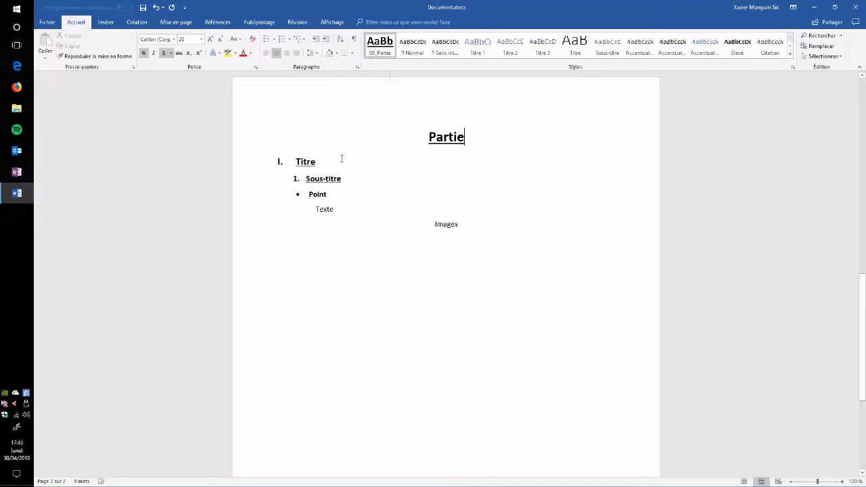
- Create a new style named 01_Titre from the formatting of the "Titre" line
left_click_drag(335, 163, 296, 162)
left_click(790, 55)
left_click(397, 90)
type("01_Titre")
left_click(431, 268)
- Create a new style named 02_SousTitre from the formatting of the "Sous-titre" line
left_click(396, 90)
mouse_move(352, 180)
left_mouse_down()
mouse_move(306, 179)
mouse_move(316, 210)
left_mouse_up()
type("02_SousTitre")
left_click(432, 269)
- Create the styles 03_Point and 04_Texte from the formatting of the "Point" and "Texte" lines on the second page
left_click(397, 89)
type("03_Point")
left_click(432, 270)
left_click(397, 89)
type("04_Texte")
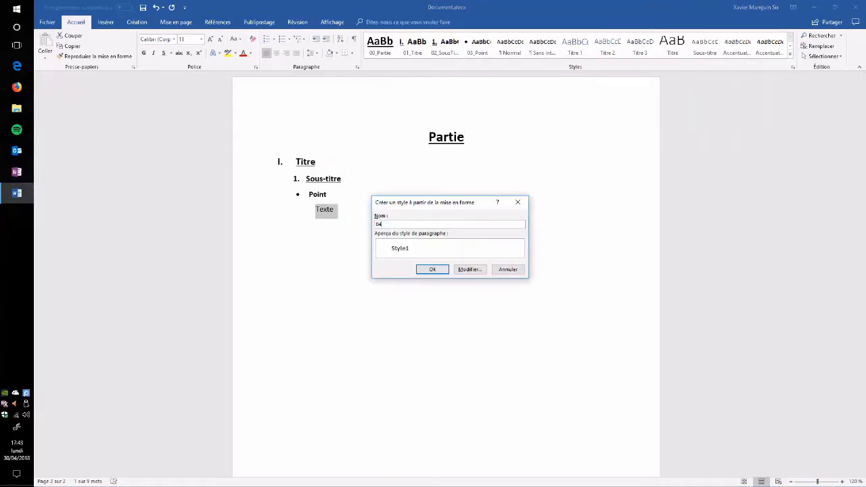
left_click(434, 274)
- Create a new style named 05_Image from the formatting of the centred "Images" line
left_click_drag(466, 225, 435, 225)
left_click(790, 54)
left_click(467, 91)
type("05_Image")
left_click(431, 269)
left_click(510, 249)
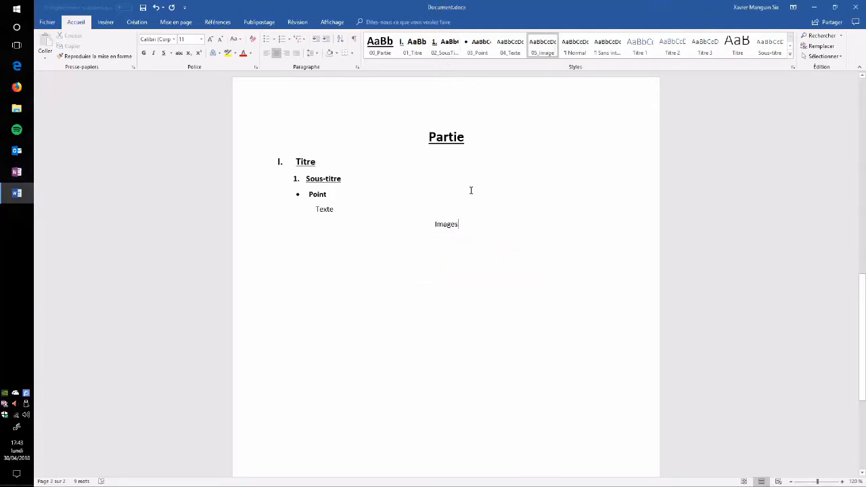
- Add a line reading "Titre" below "Images" and apply the 01_Titre style to it
key("Return")
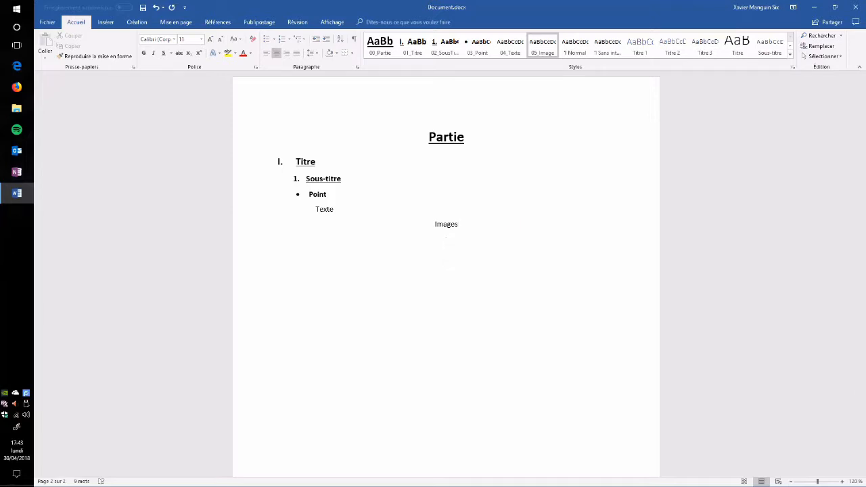
type("Titre")
left_click(418, 49)
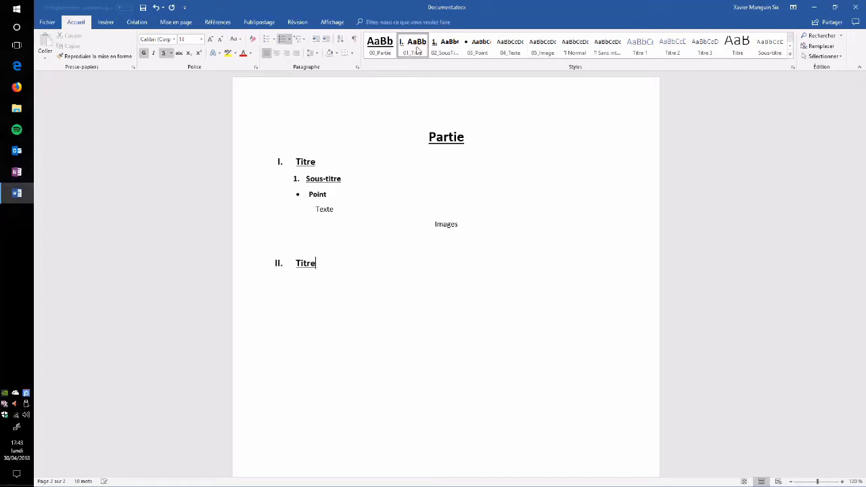
- Try the 02_SousTitre, 04_Texte and 00_Partie styles on the new "Titre" line and reapply 01_Titre
left_click(441, 48)
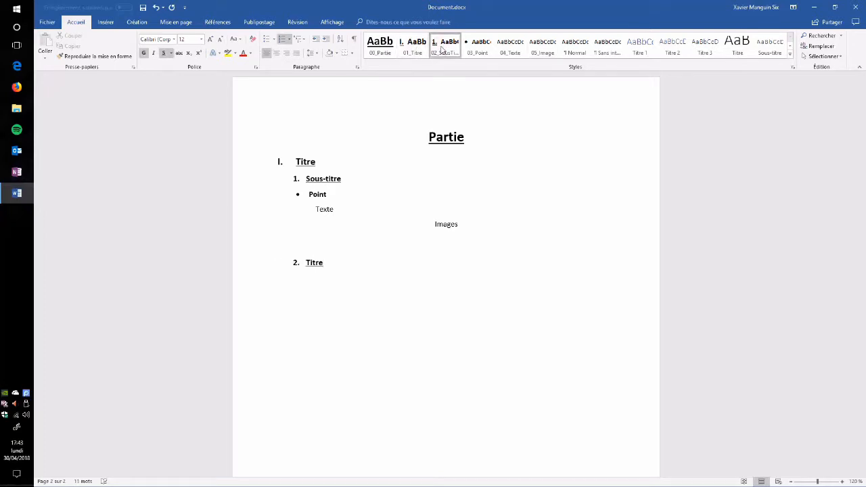
left_click(509, 49)
left_click(387, 46)
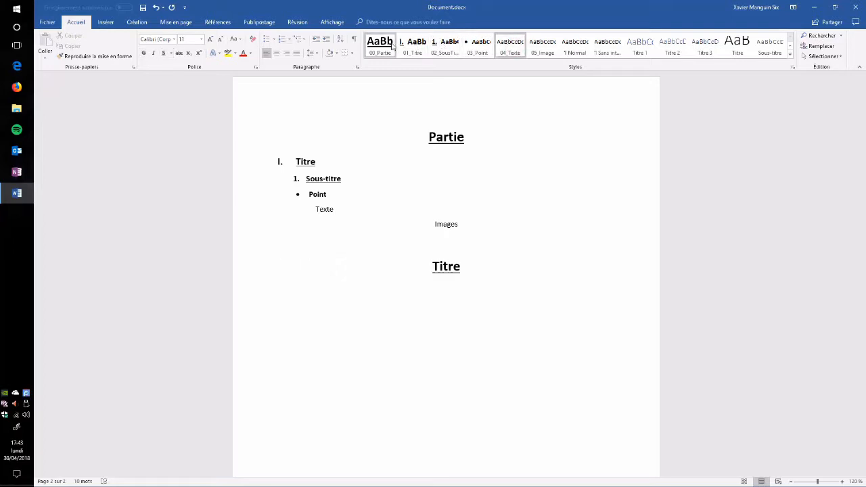
left_click(413, 46)
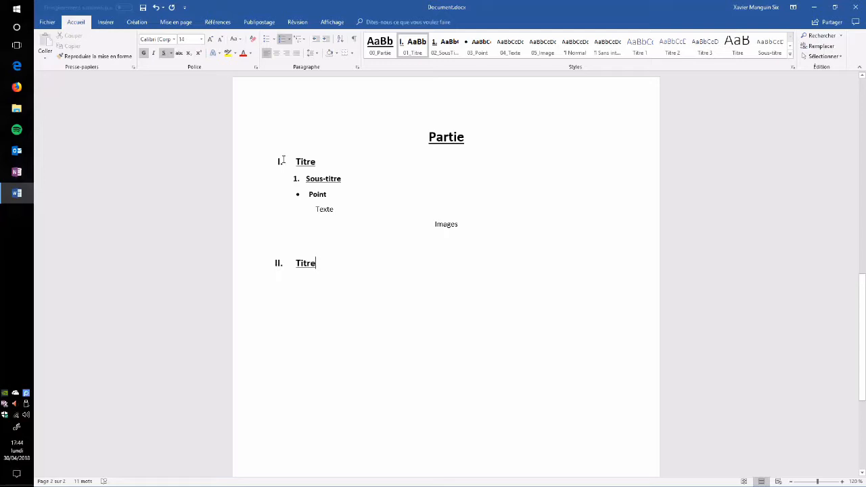
- Below the second title, enter three lines in the 03_Point style reading "Point a", "Point b" and "Point c"
key("Return")
key("Tab")
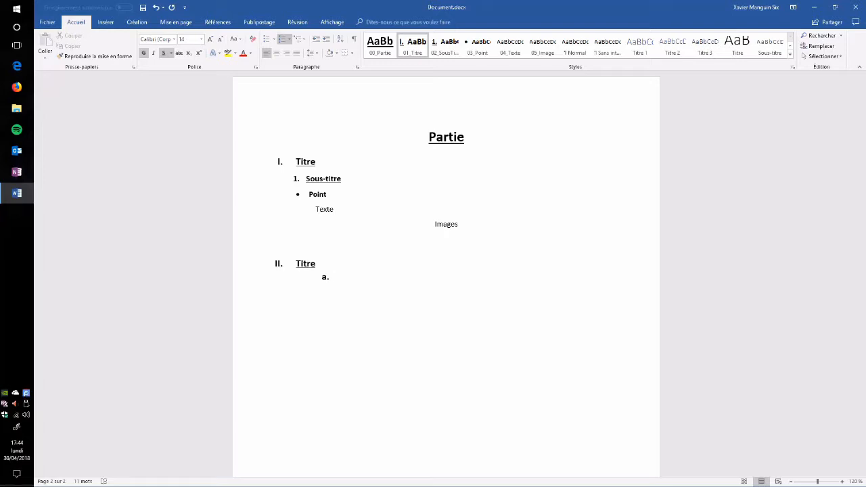
key("shift+Tab")
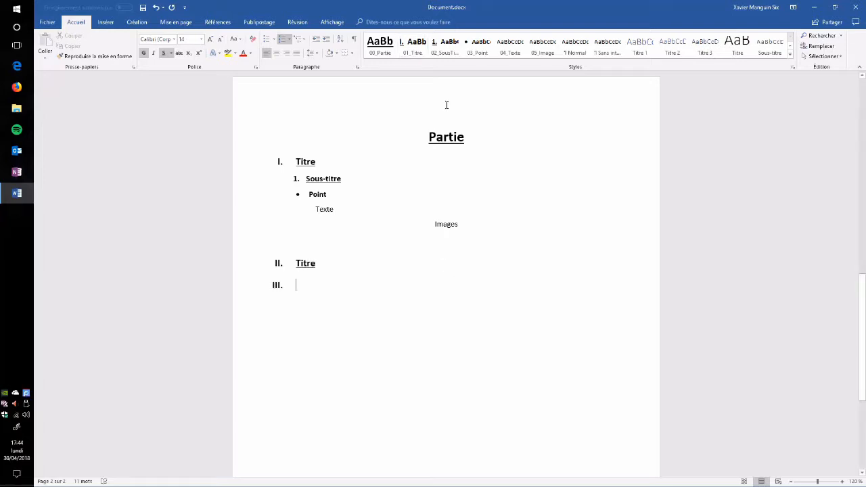
left_click(478, 46)
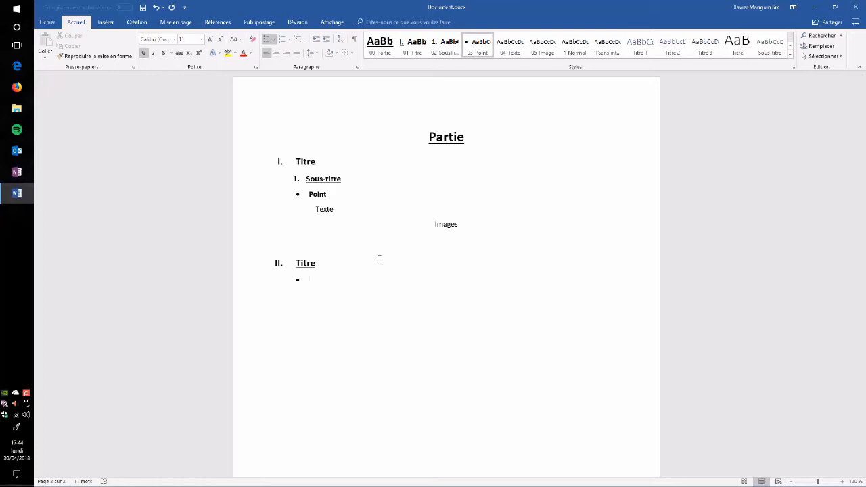
type("Point a")
key("Return")
type("Point b")
key("Return")
type("point")
- Give the "Point c" line the a. b. c. numbering format and remove its bold formatting
left_click_drag(340, 303, 308, 303)
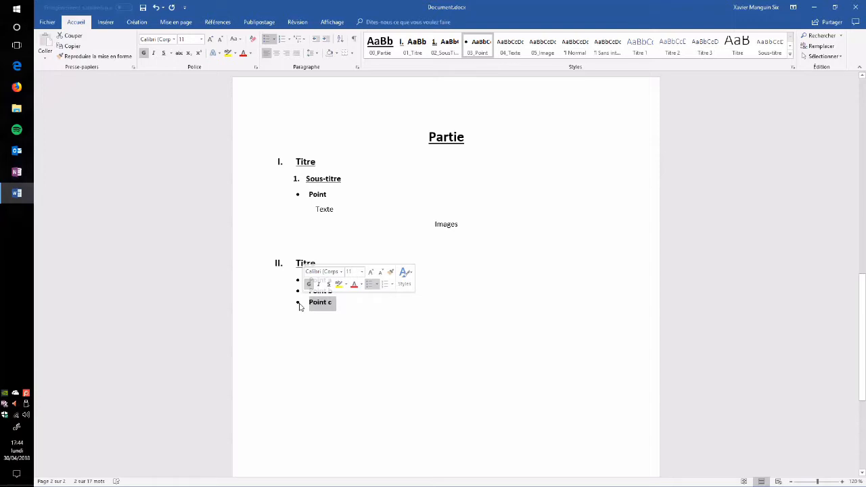
left_click(290, 41)
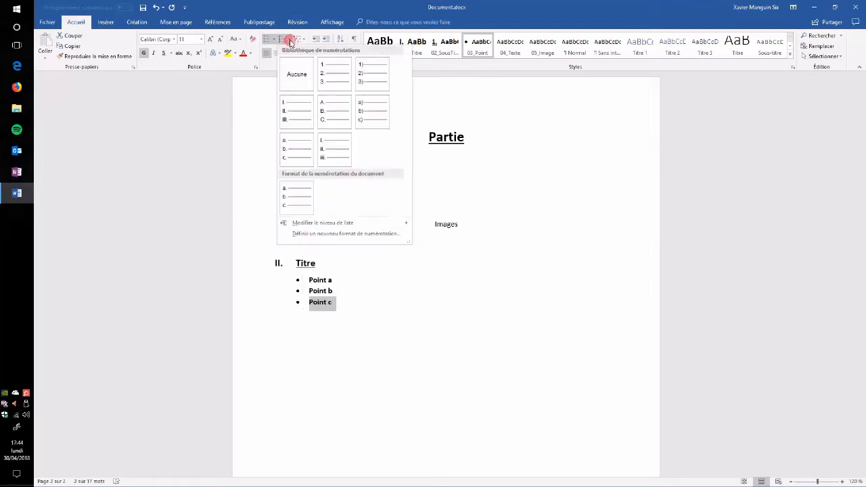
left_click(302, 151)
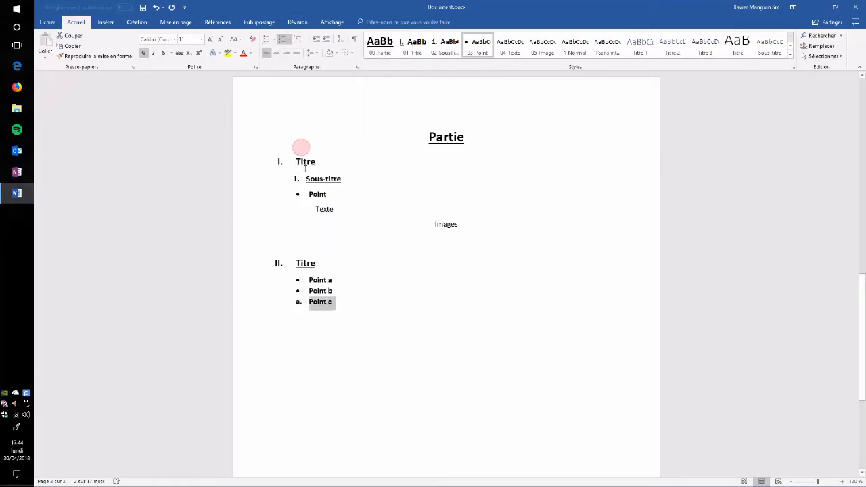
left_click(143, 53)
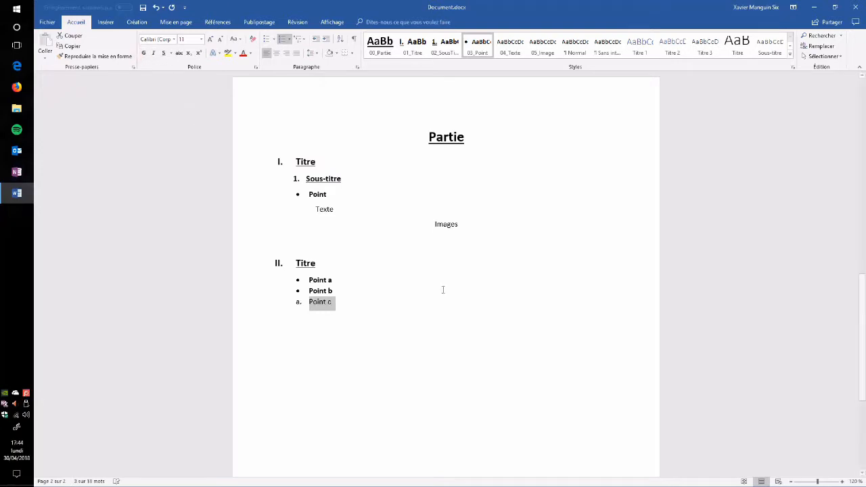
- Update the 03_Point style to match the formatting of the selected "Point c" line
right_click(476, 49)
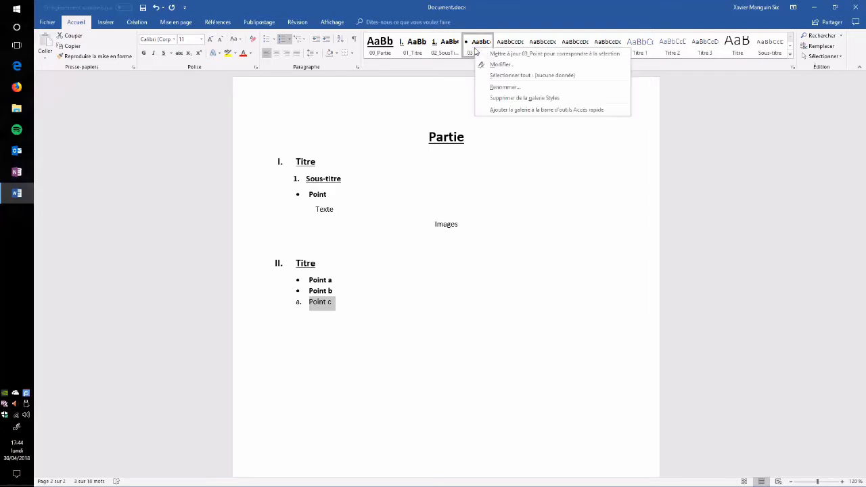
left_click(515, 54)
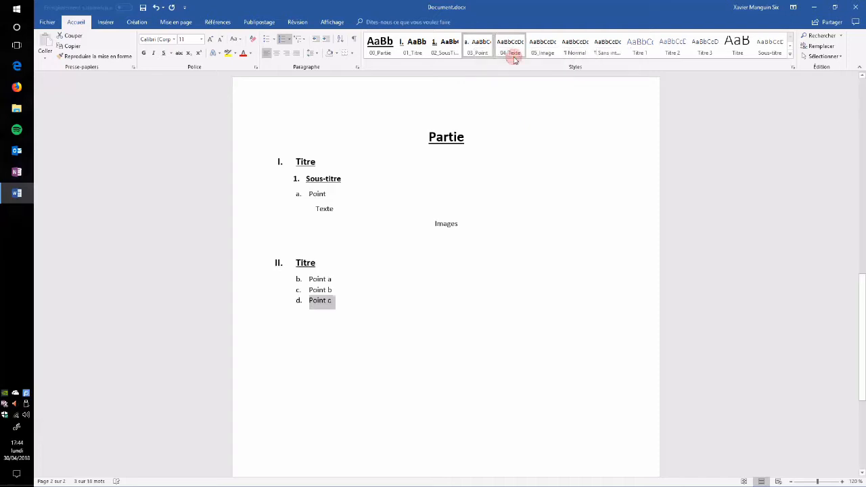
left_click(361, 309)
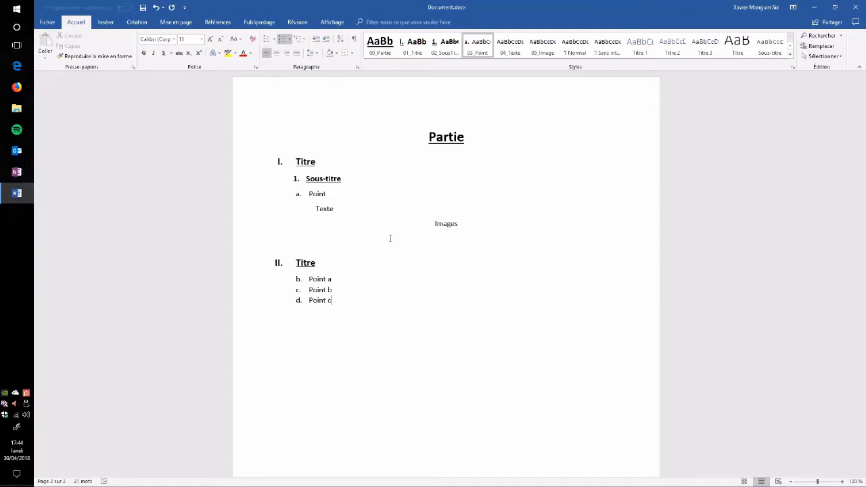
- Restart the list numbering at a from the "Point a" line and minimize the document window
left_click(299, 279)
right_click(300, 280)
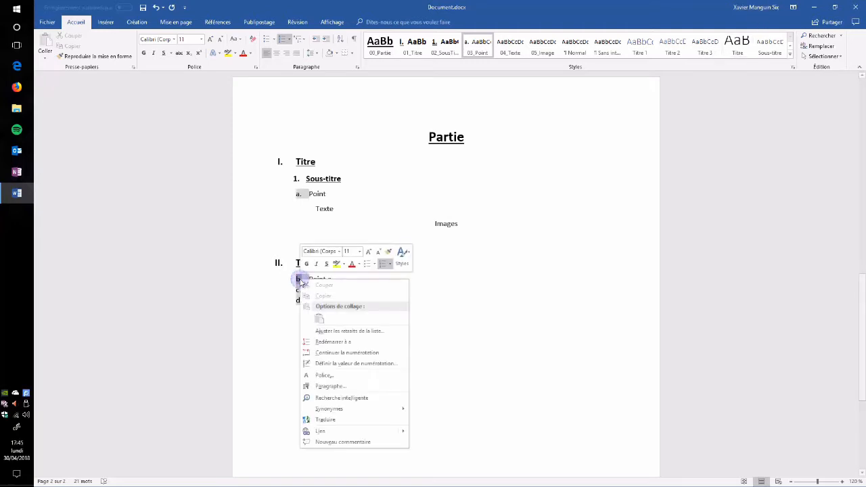
left_click(371, 342)
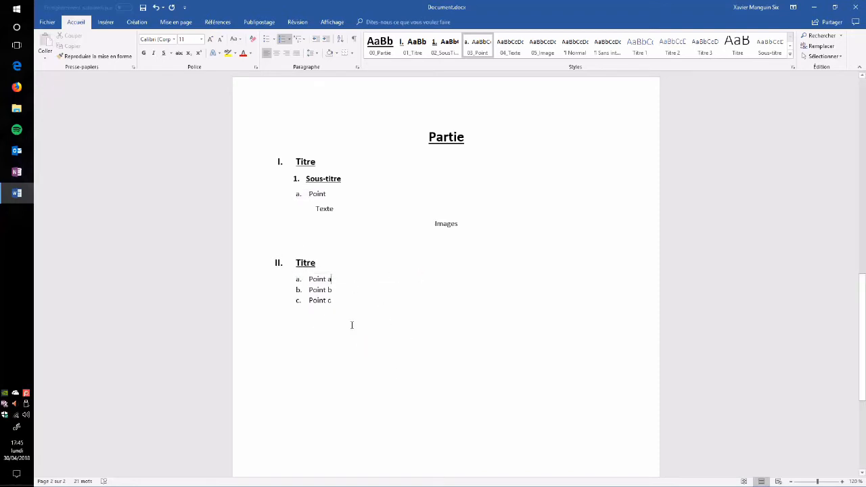
left_click(815, 7)
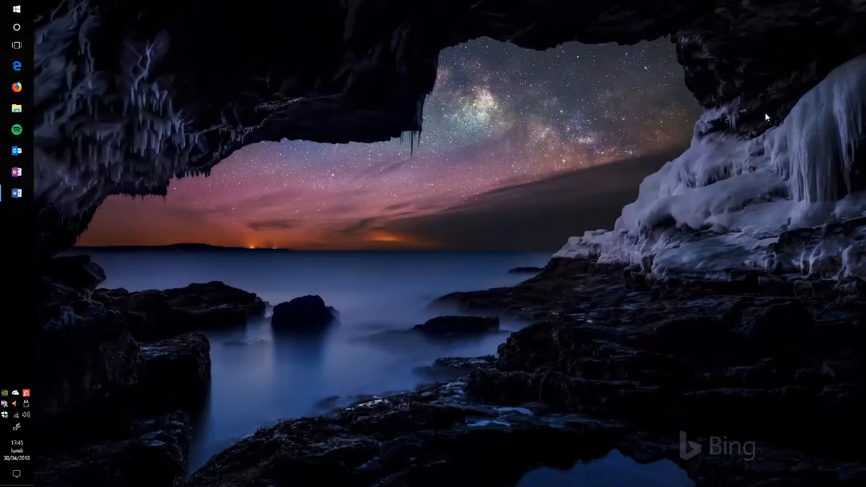